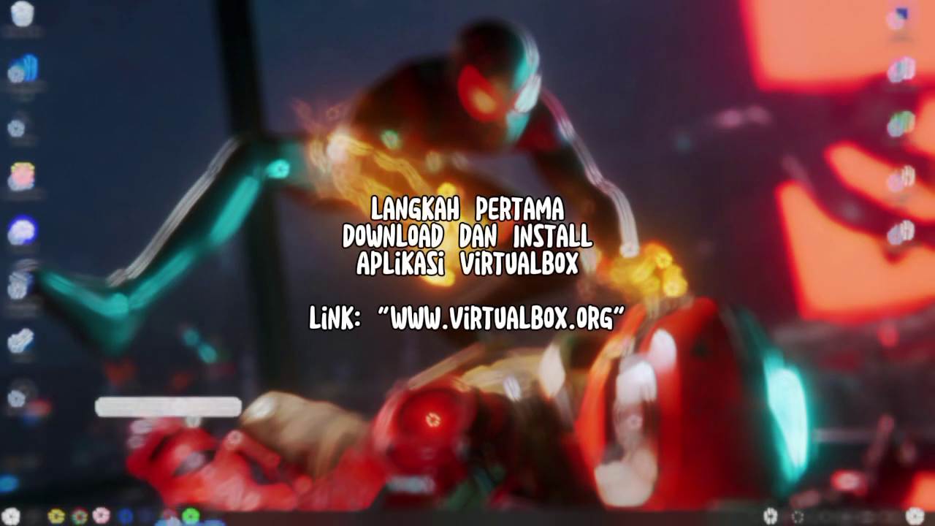
# Switch to Chrome and try to download the VirtualBox 7.0.12 installer for Windows hosts from the VirtualBox downloads page
pyautogui.click(169, 517)
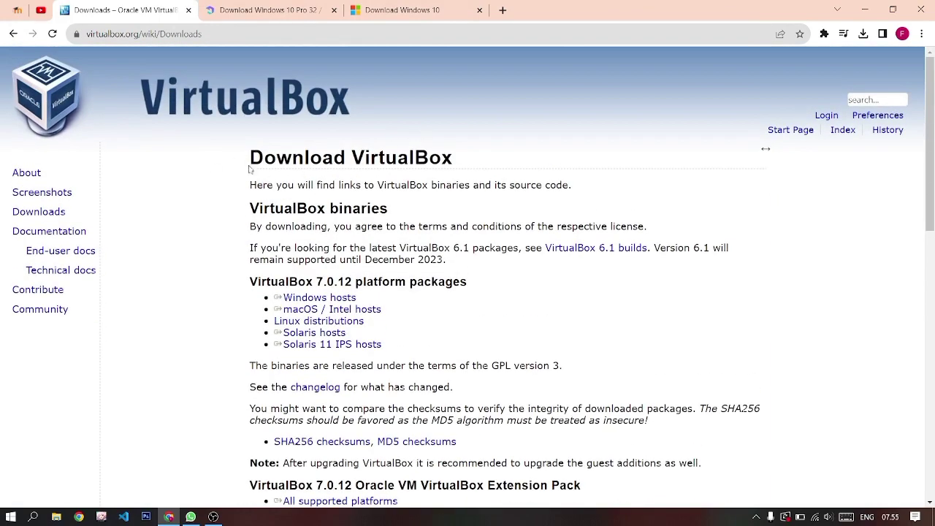
pyautogui.scroll(-1, 322, 234)
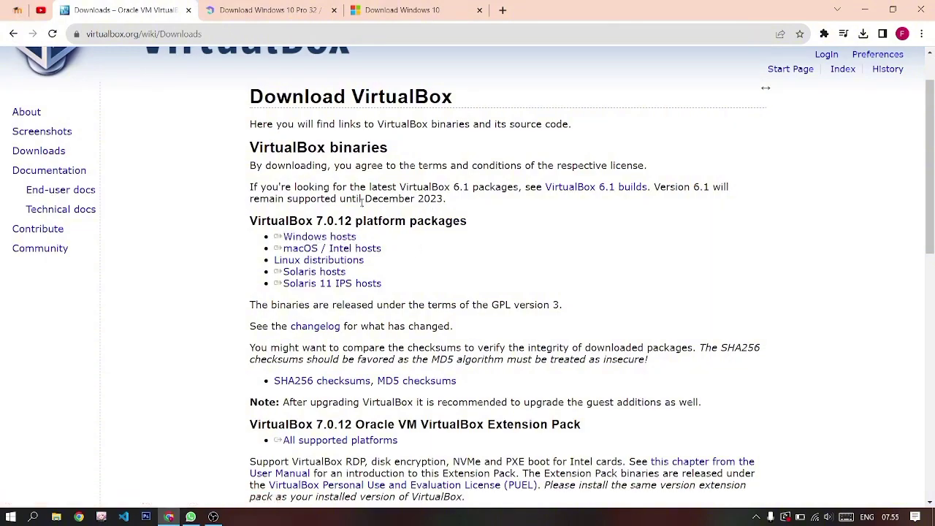
pyautogui.scroll(-1, 362, 202)
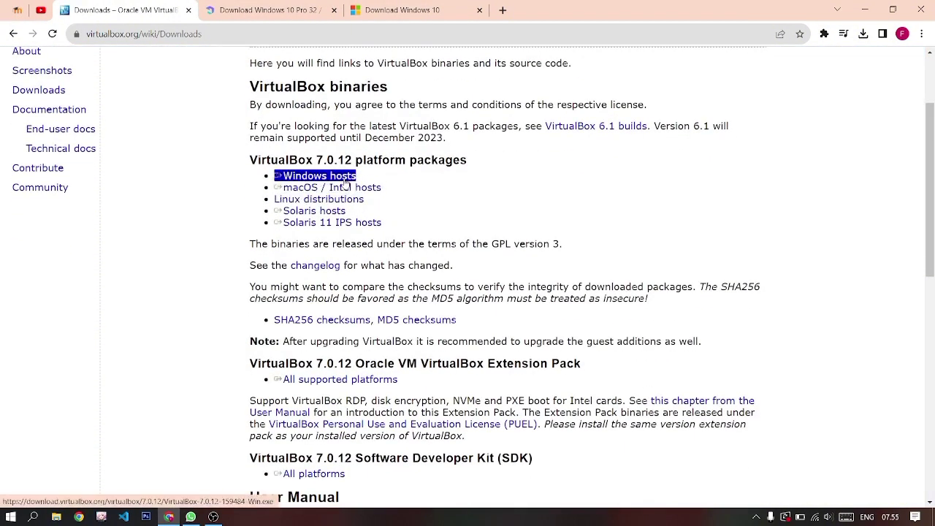
pyautogui.click(346, 181)
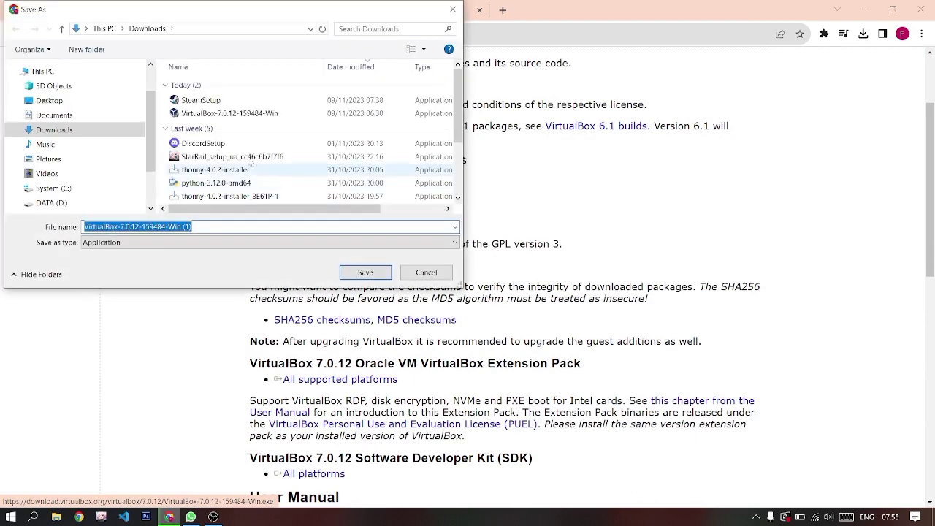
pyautogui.click(426, 273)
pyautogui.doubleClick(277, 159)
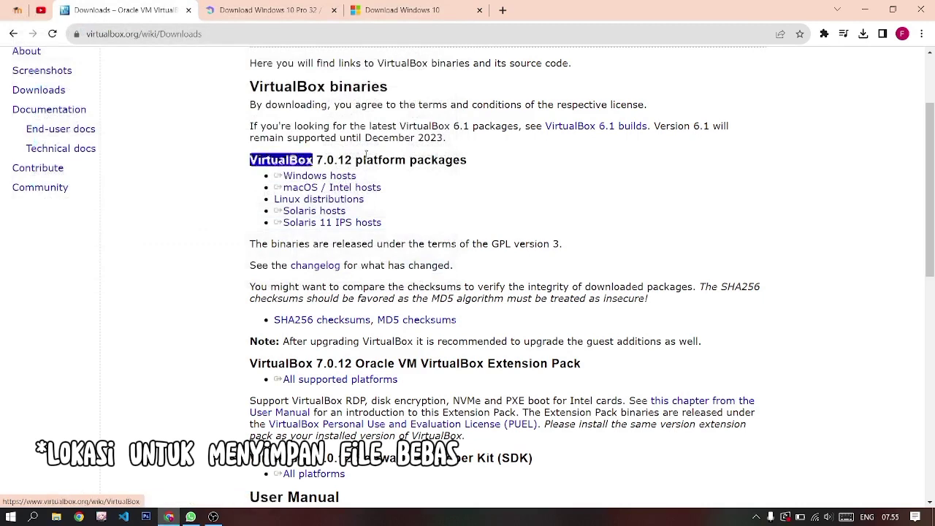
pyautogui.click(275, 132)
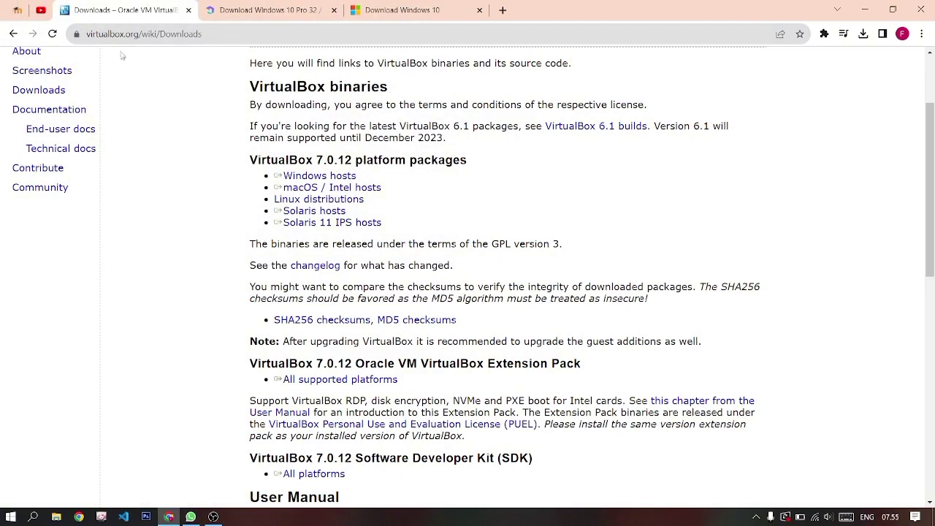
pyautogui.moveTo(395, 223); pyautogui.dragTo(272, 223)
pyautogui.click(182, 273)
pyautogui.moveTo(342, 265); pyautogui.dragTo(290, 266)
pyautogui.click(332, 210)
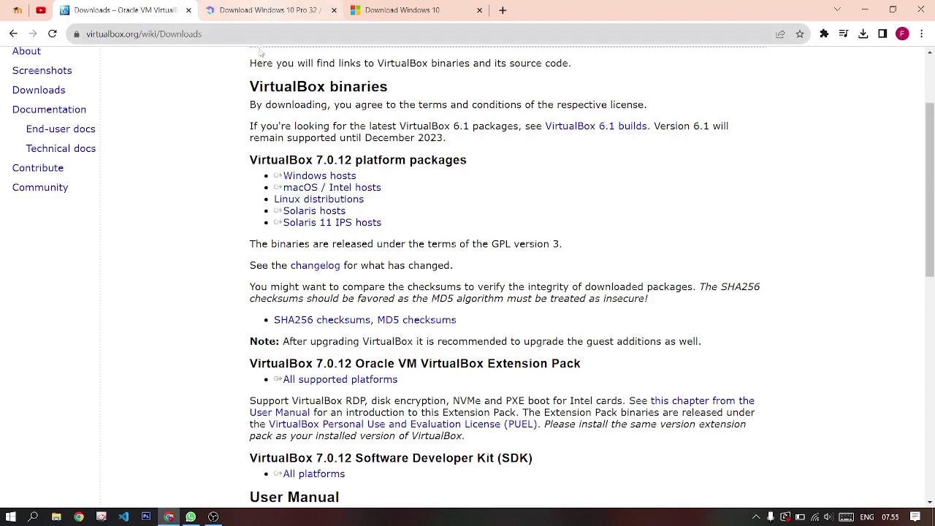
pyautogui.click(270, 10)
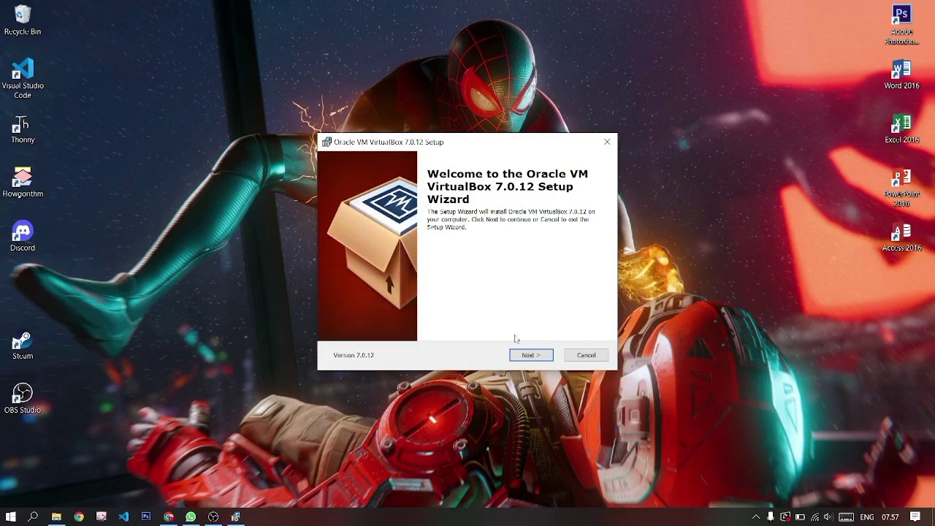
# Install Oracle VM VirtualBox 7.0.12 with the default features and location, accepting the network and Python warnings, and start it after installation
pyautogui.click(532, 356)
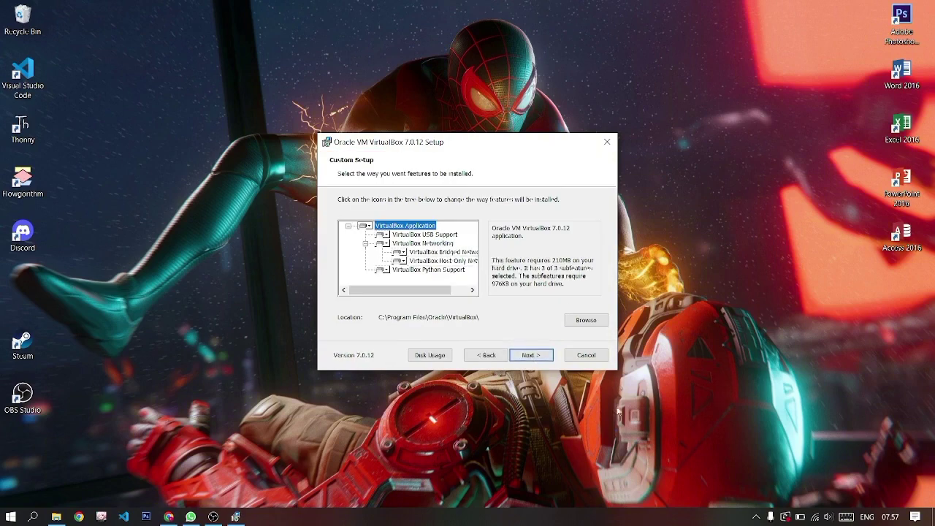
pyautogui.click(531, 355)
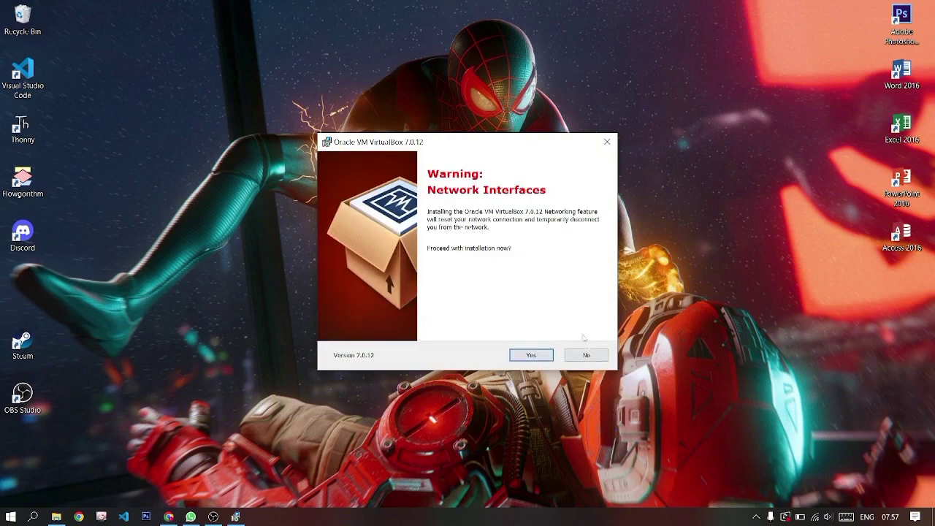
pyautogui.click(524, 355)
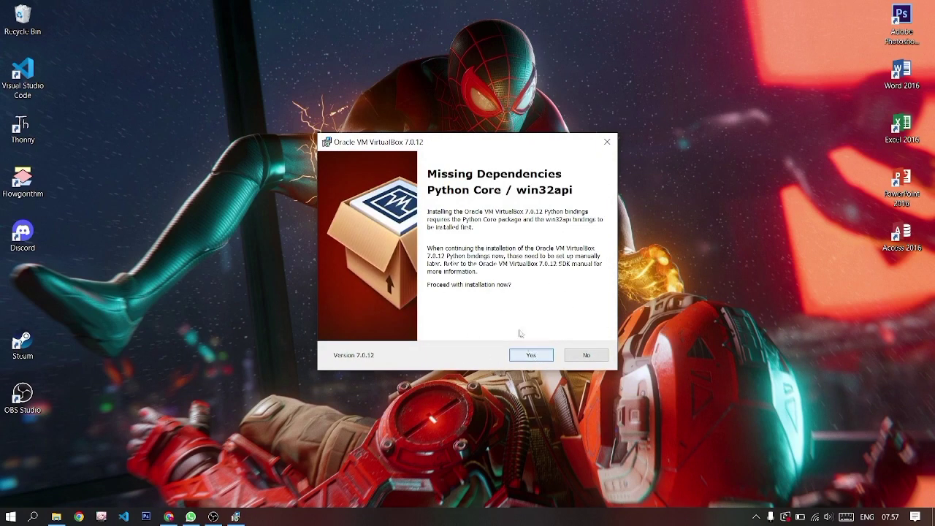
pyautogui.click(522, 353)
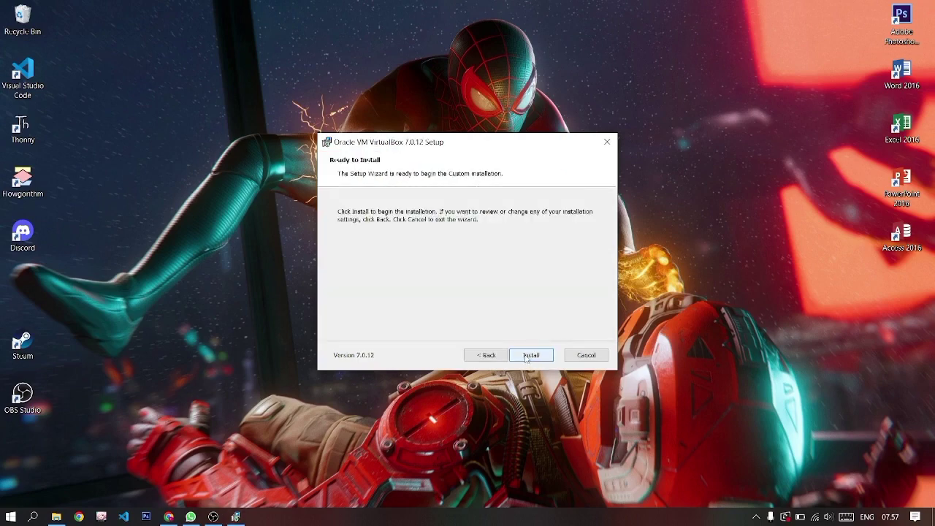
pyautogui.click(530, 356)
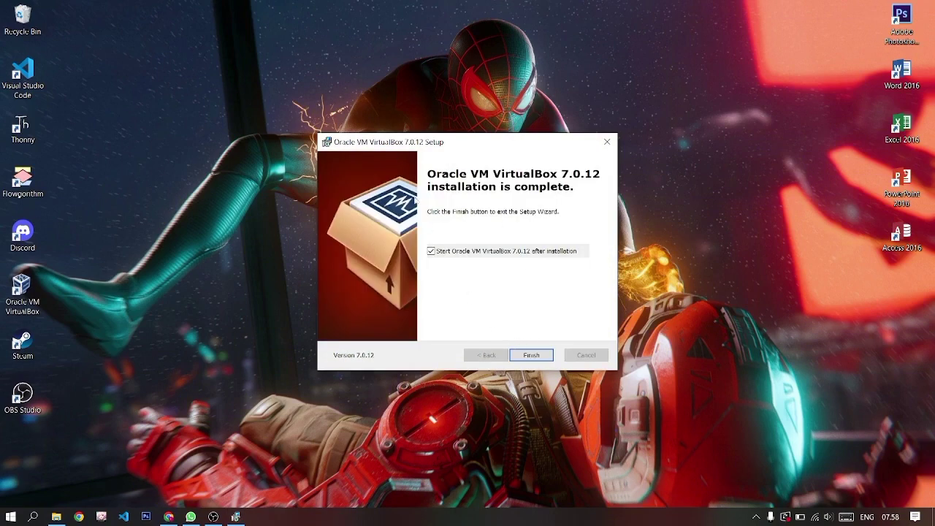
pyautogui.click(531, 356)
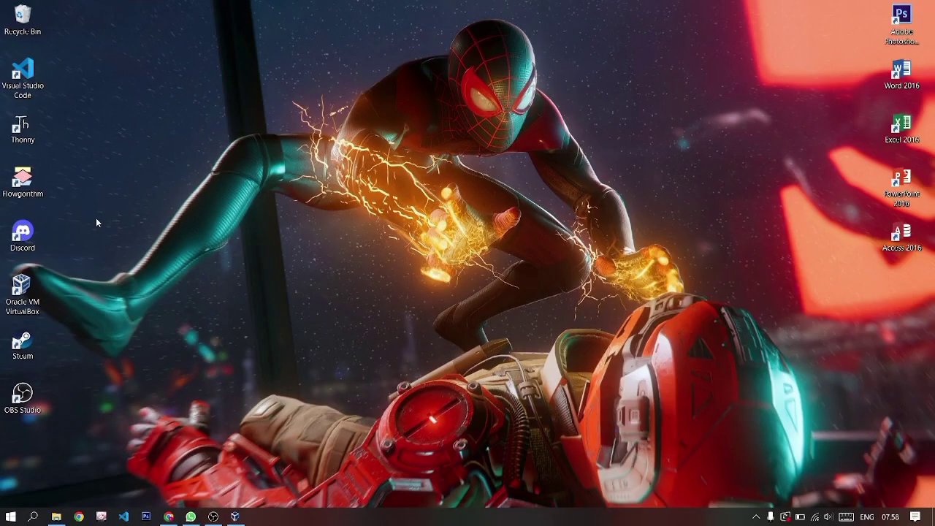
# Switch to Chrome and examine the update and installation media options on Microsoft's Download Windows 10 page
pyautogui.moveTo(167, 516)
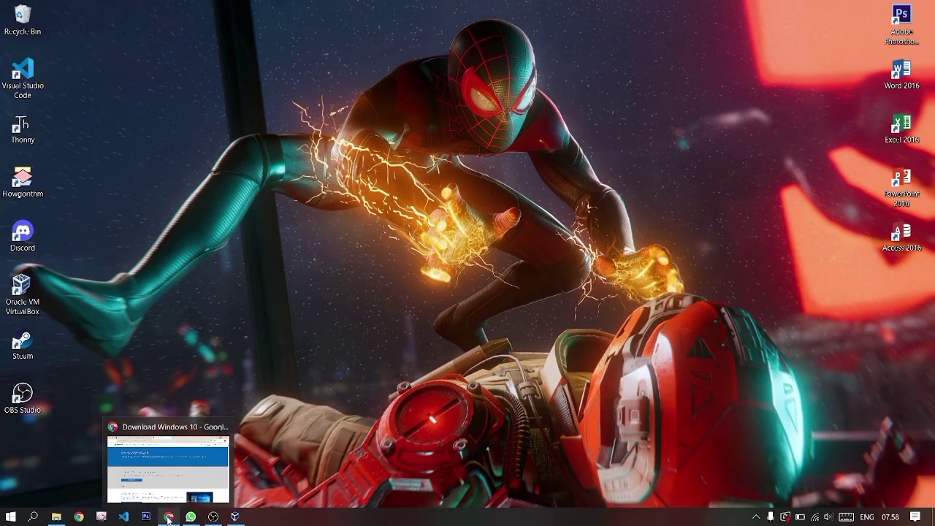
pyautogui.click(205, 424)
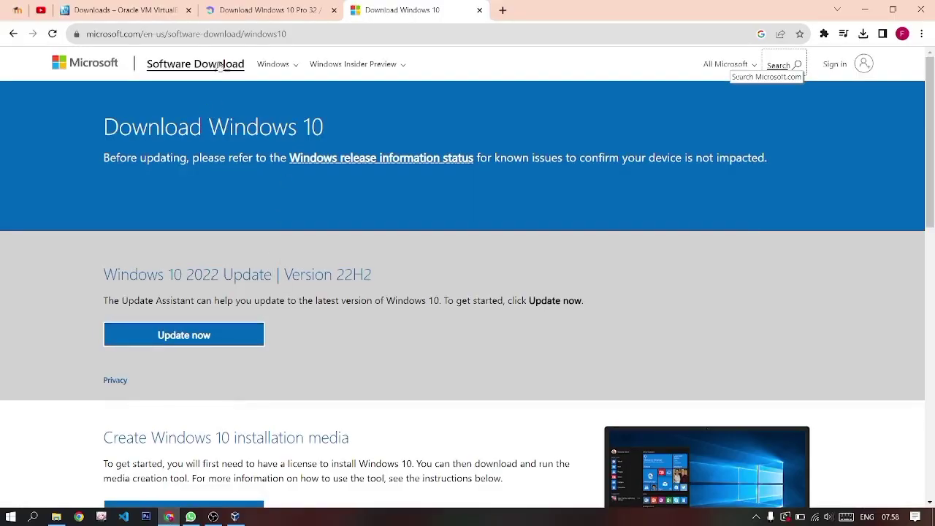
pyautogui.scroll(-2, 229, 150)
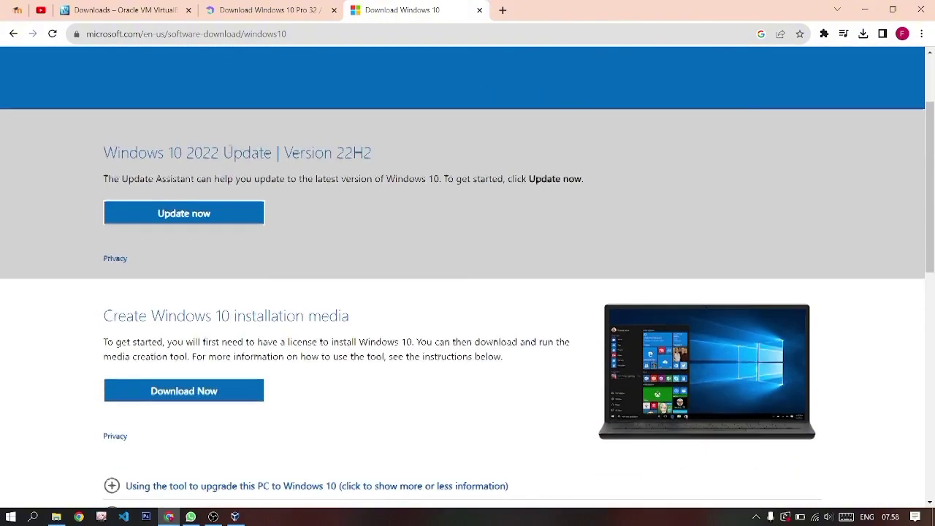
pyautogui.scroll(2, 263, 190)
pyautogui.scroll(-2, 300, 233)
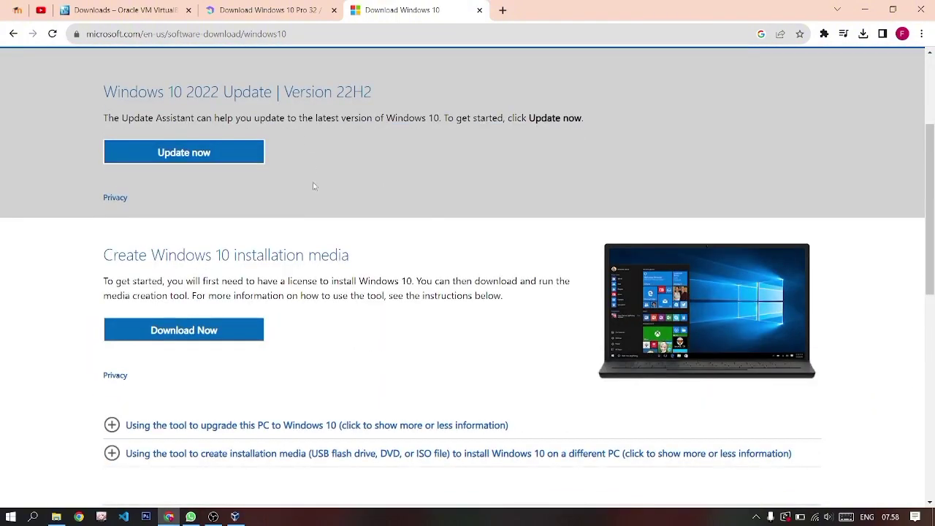
pyautogui.scroll(-3, 314, 188)
pyautogui.scroll(1, 314, 185)
pyautogui.scroll(-1, 313, 186)
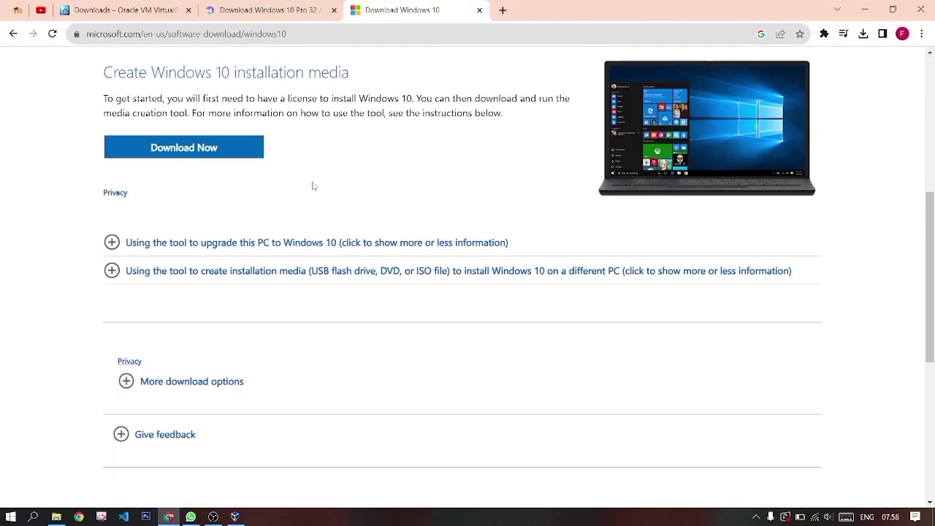
pyautogui.click(206, 152)
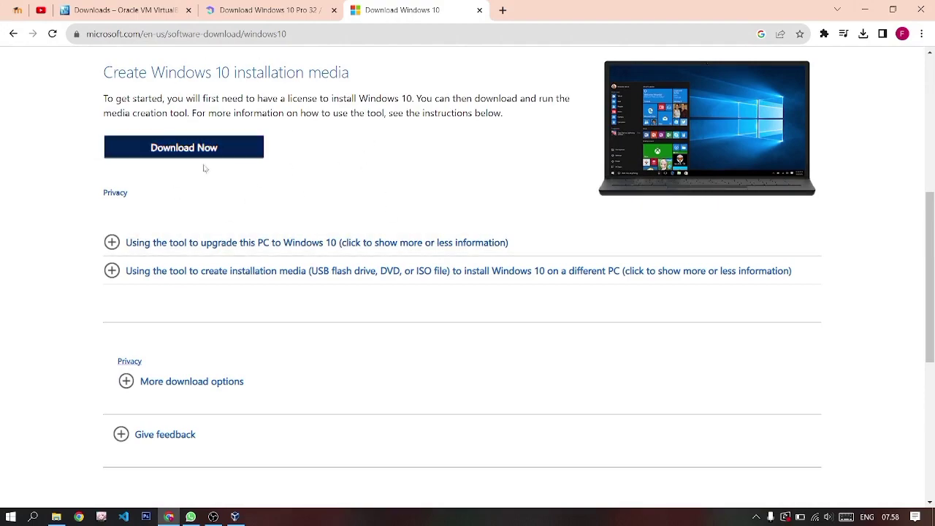
pyautogui.scroll(5, 219, 183)
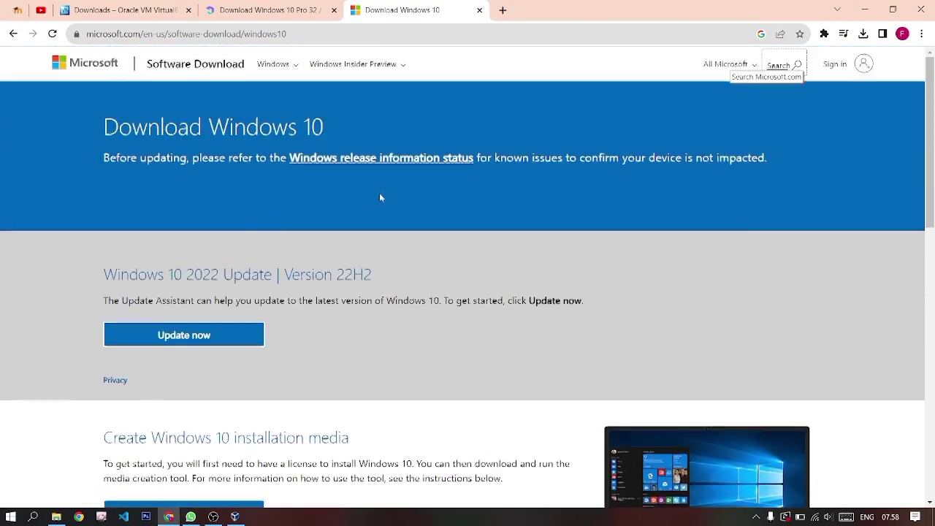
pyautogui.scroll(-7, 386, 212)
pyautogui.scroll(1, 307, 138)
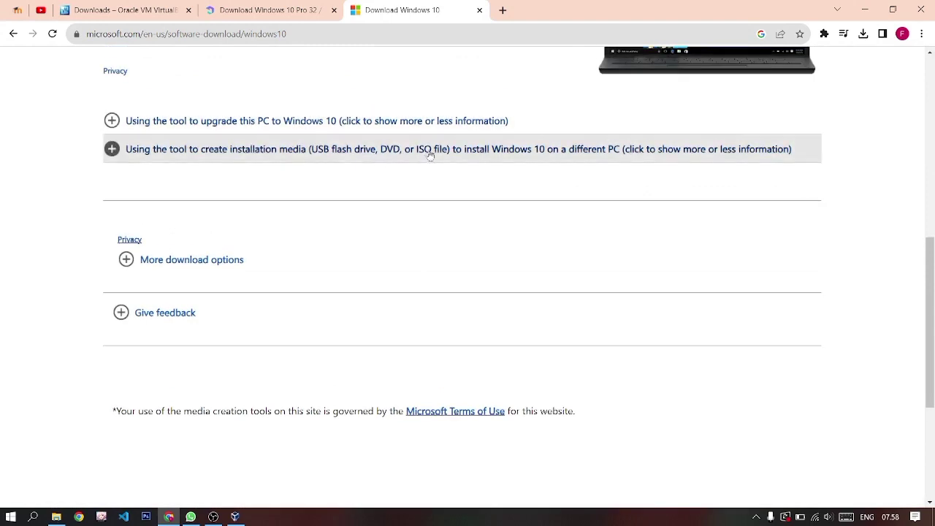
# Inspect the Download Windows 10 page with the developer tools and set the emulated device to iPad Air
pyautogui.rightClick(351, 158)
pyautogui.click(413, 269)
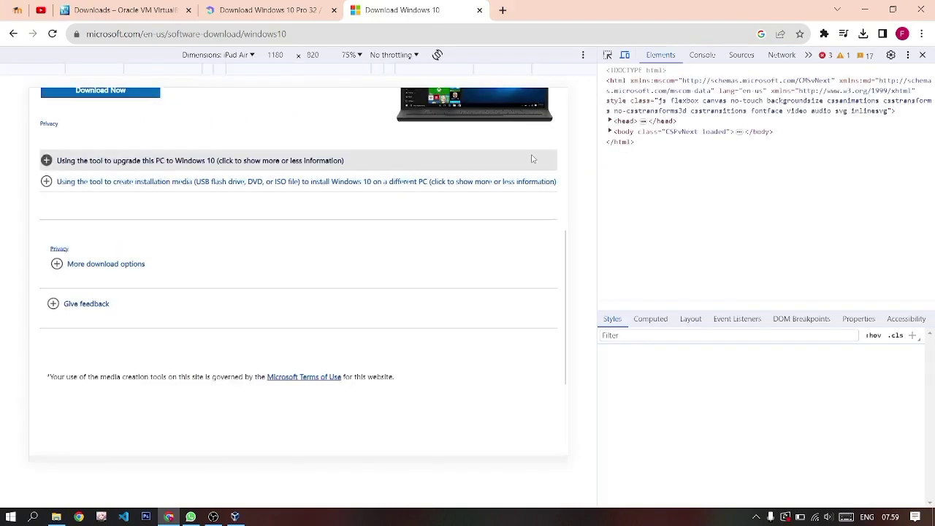
pyautogui.scroll(5, 533, 159)
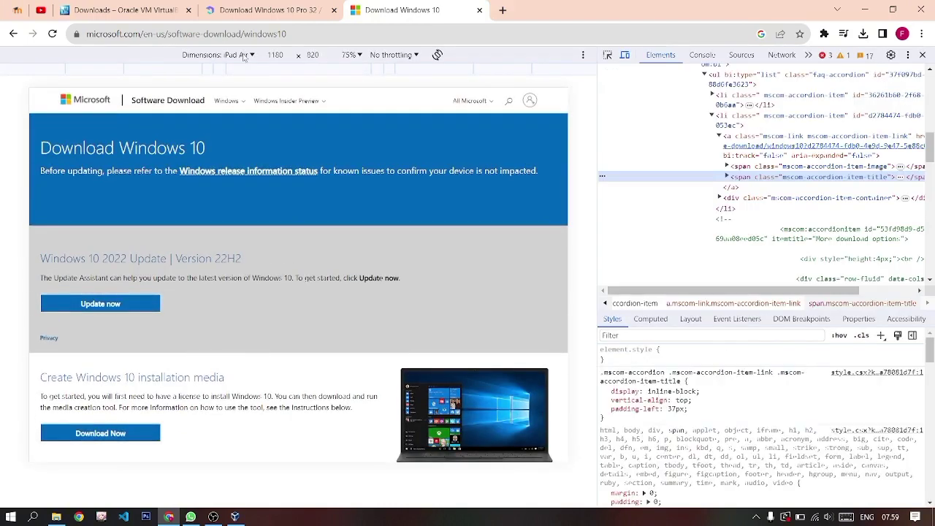
pyautogui.click(245, 57)
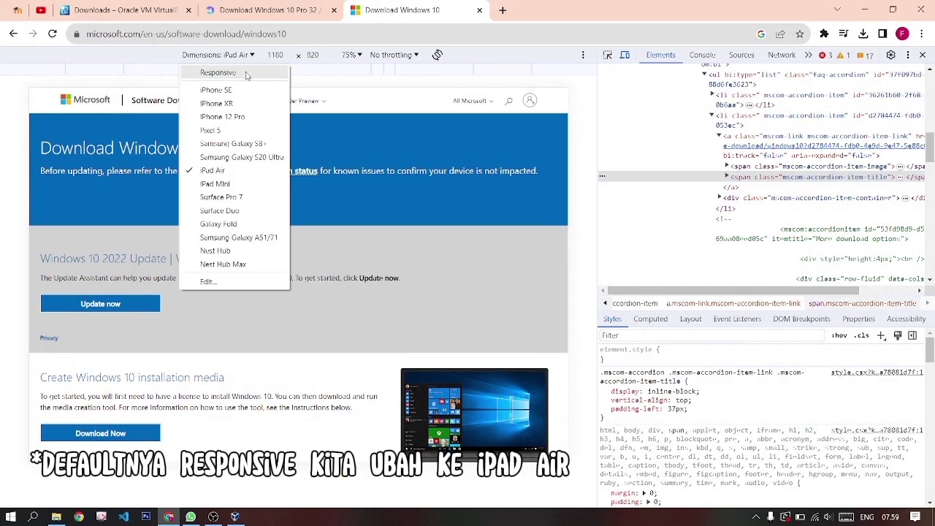
pyautogui.click(218, 72)
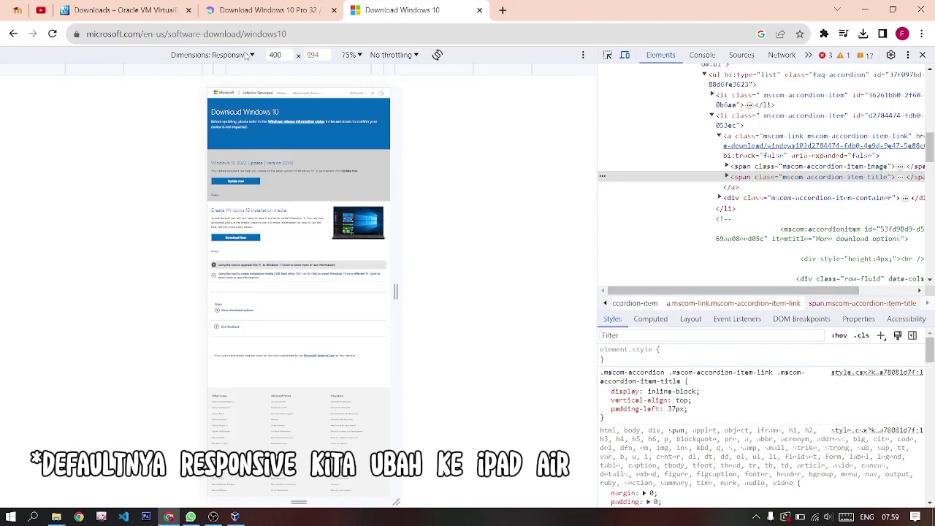
pyautogui.click(246, 57)
pyautogui.click(232, 170)
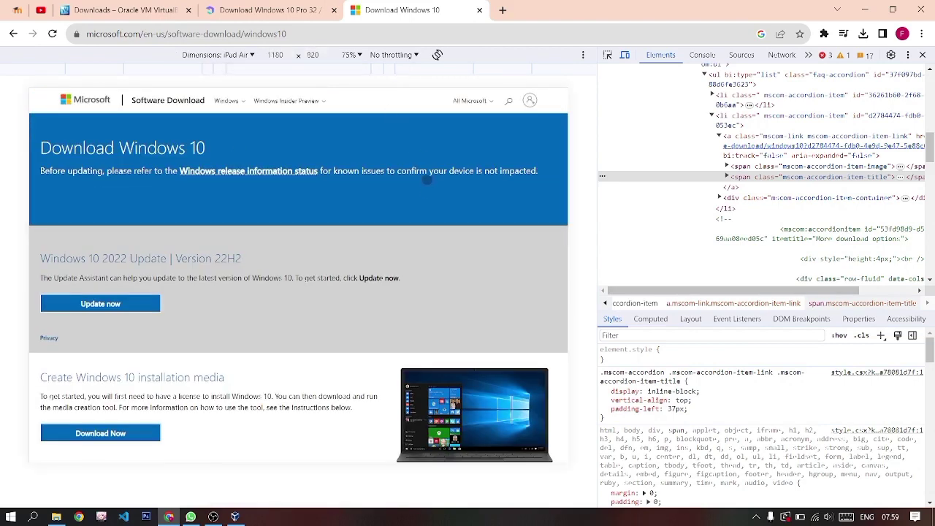
# Reload the Download Windows 10 page under the iPad Air emulation to reach the disc image download
pyautogui.scroll(-3, 456, 272)
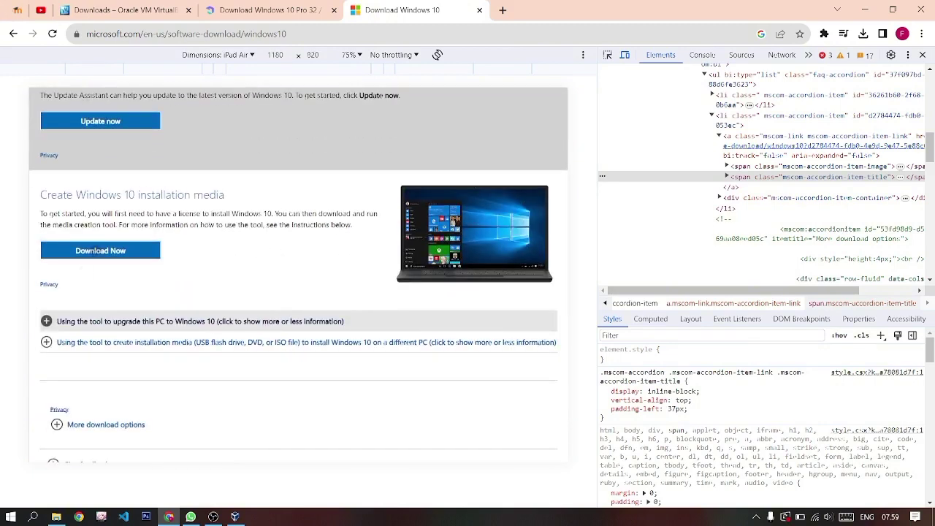
pyautogui.scroll(3, 82, 265)
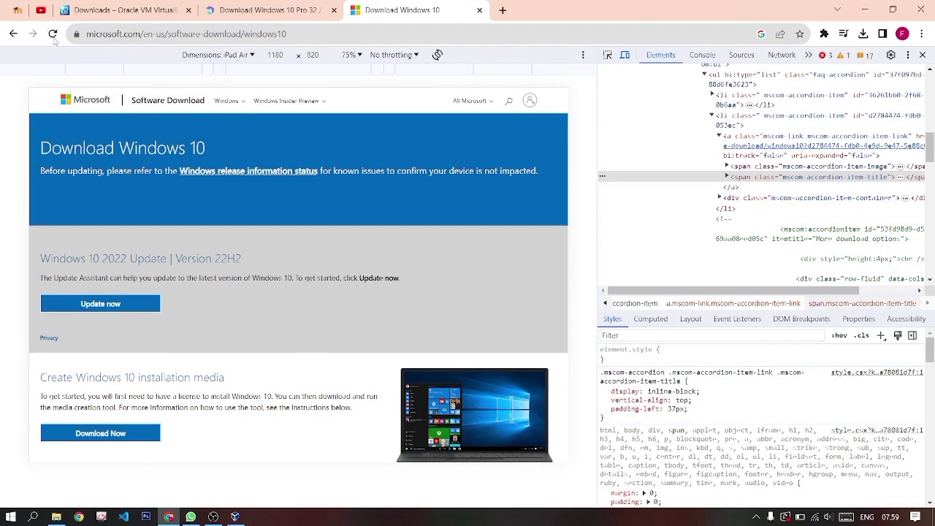
pyautogui.click(53, 37)
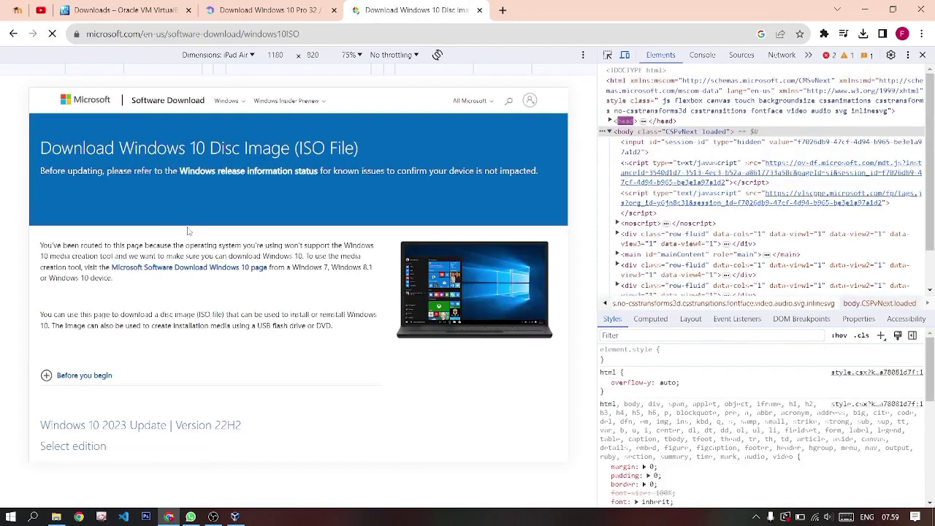
# Select the Windows 10 (multi-edition ISO) edition on the disc image page and confirm it
pyautogui.scroll(-3, 146, 227)
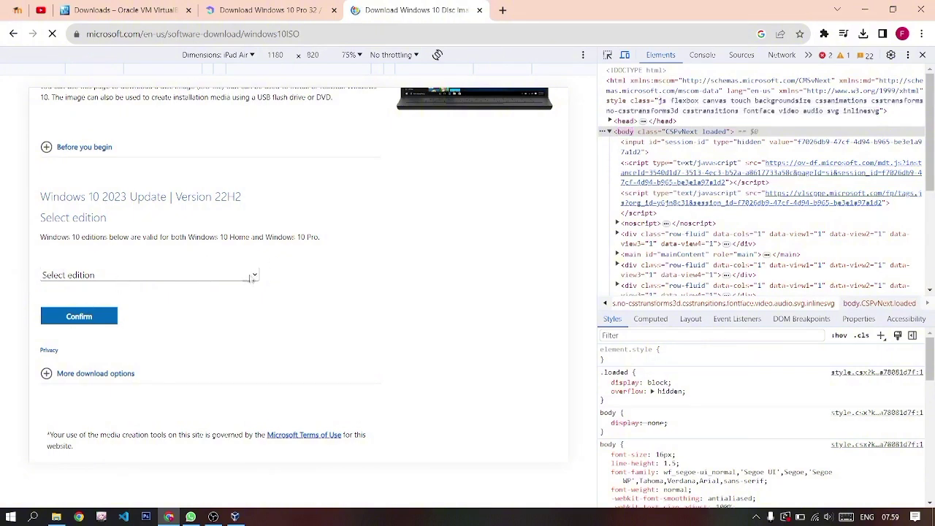
pyautogui.click(250, 276)
pyautogui.click(233, 277)
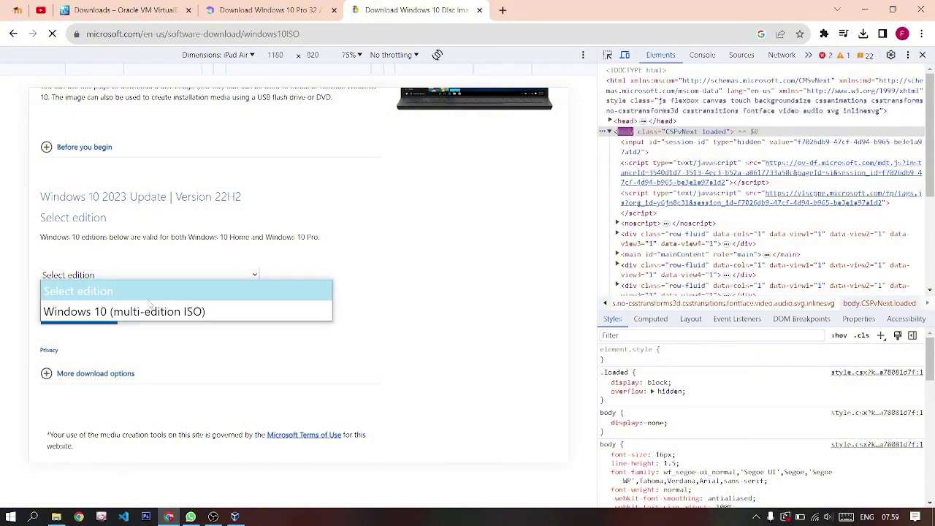
pyautogui.click(182, 312)
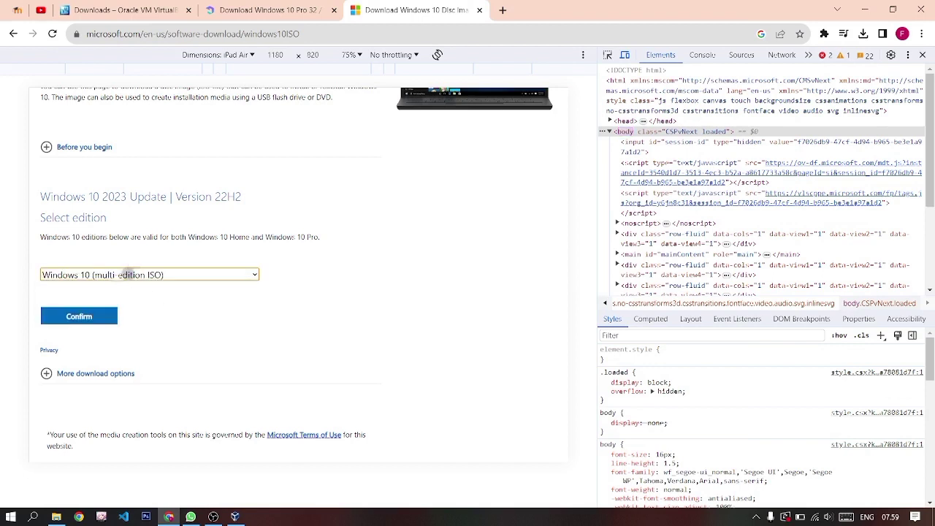
pyautogui.click(99, 315)
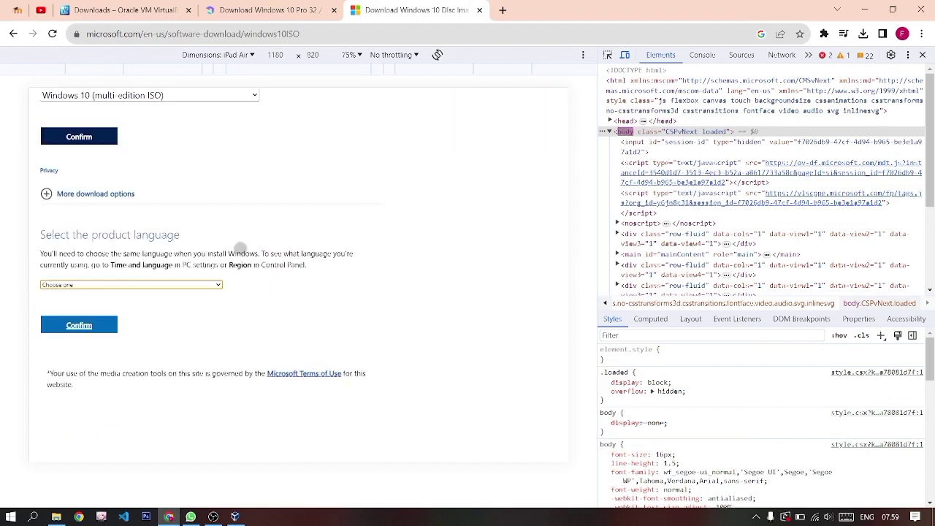
pyautogui.scroll(-1, 141, 263)
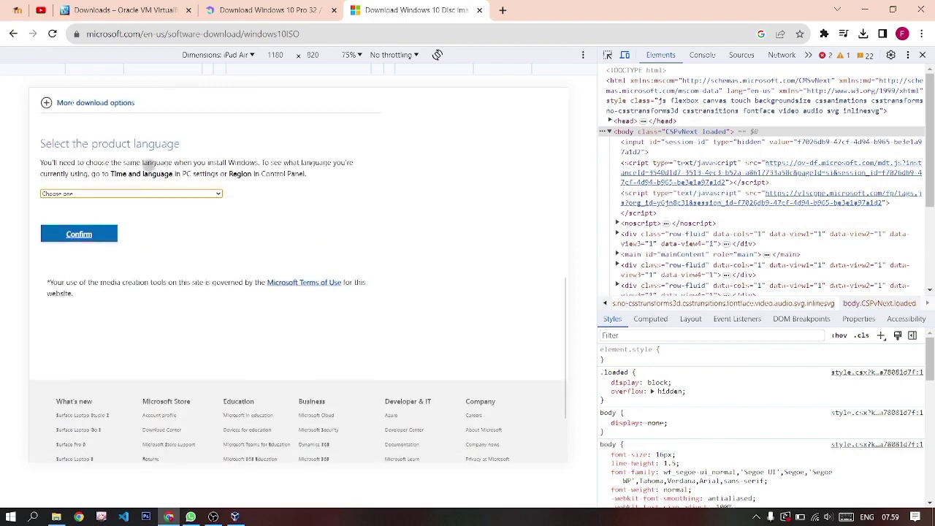
# Select English (United States) as the Windows 10 product language and confirm it
pyautogui.click(209, 193)
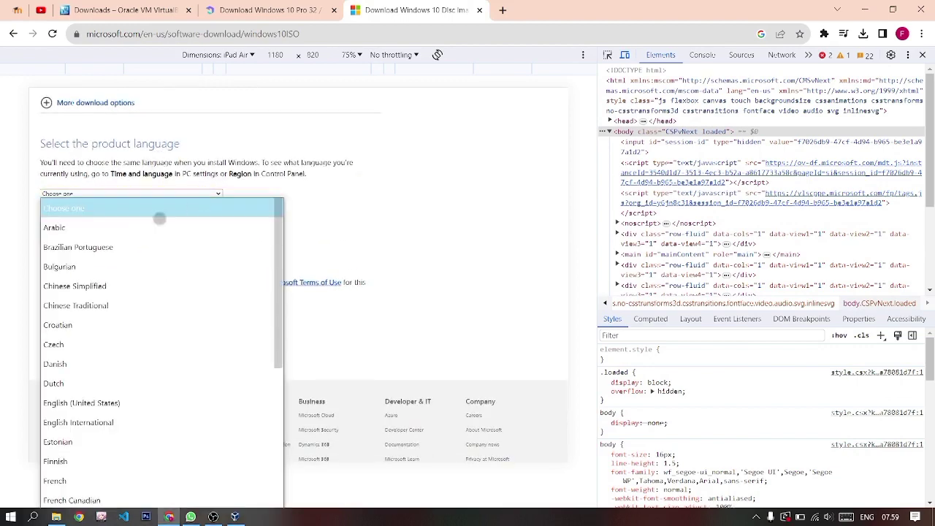
pyautogui.scroll(-5, 142, 267)
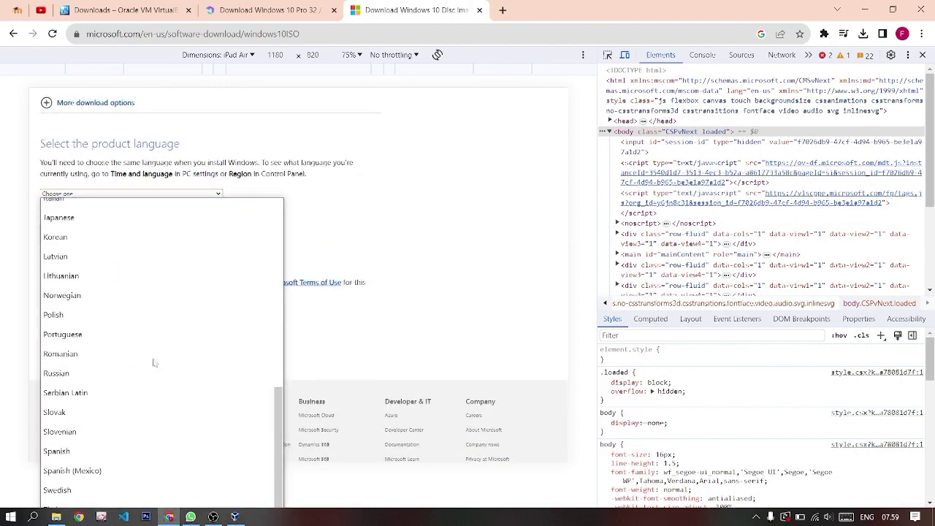
pyautogui.scroll(5, 152, 359)
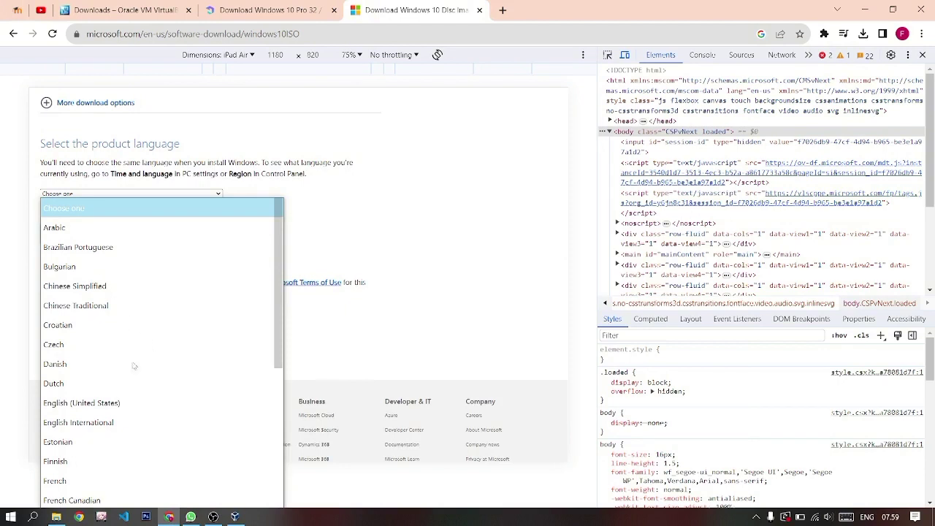
pyautogui.click(108, 406)
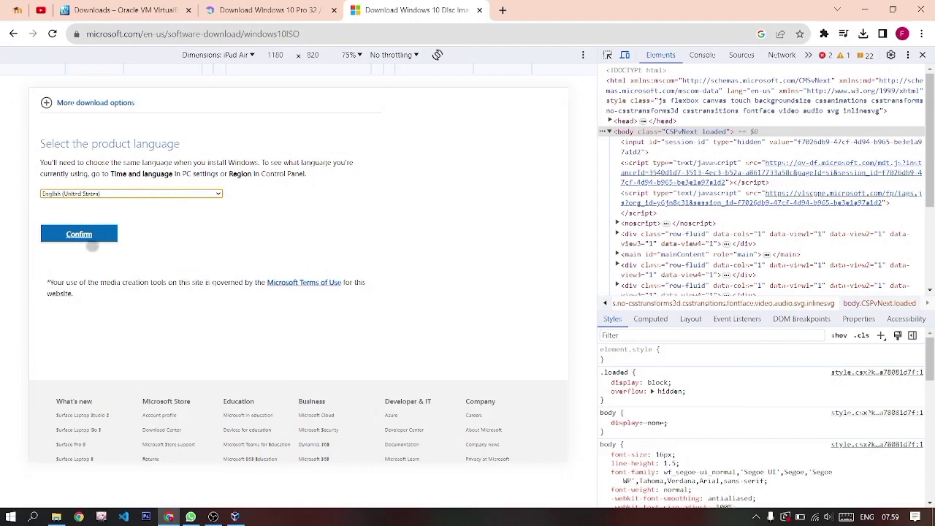
pyautogui.click(83, 238)
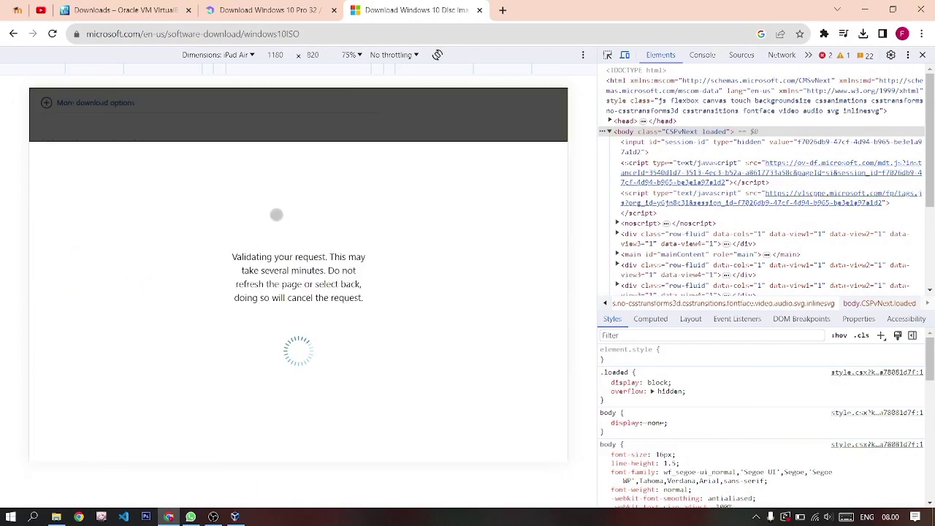
# Request the 64-bit Windows 10 English download and cancel its save dialog
pyautogui.scroll(2, 139, 255)
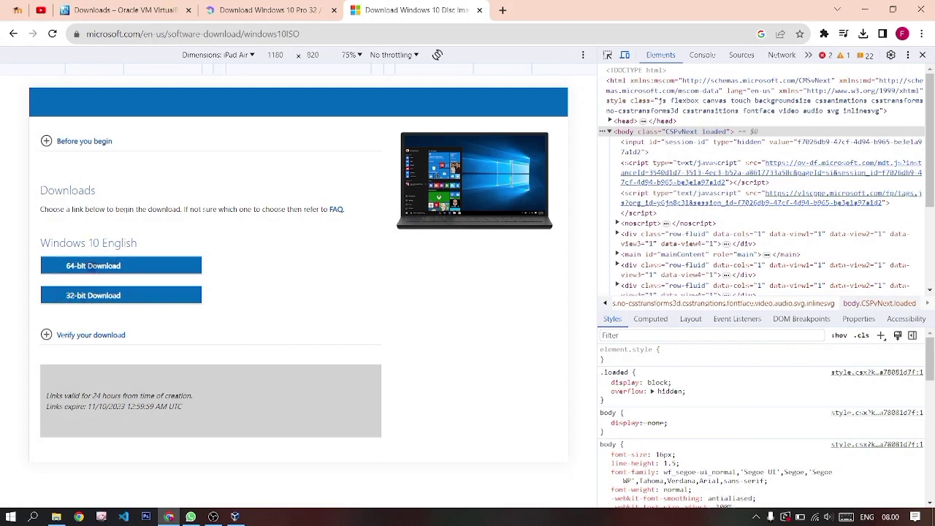
pyautogui.click(93, 266)
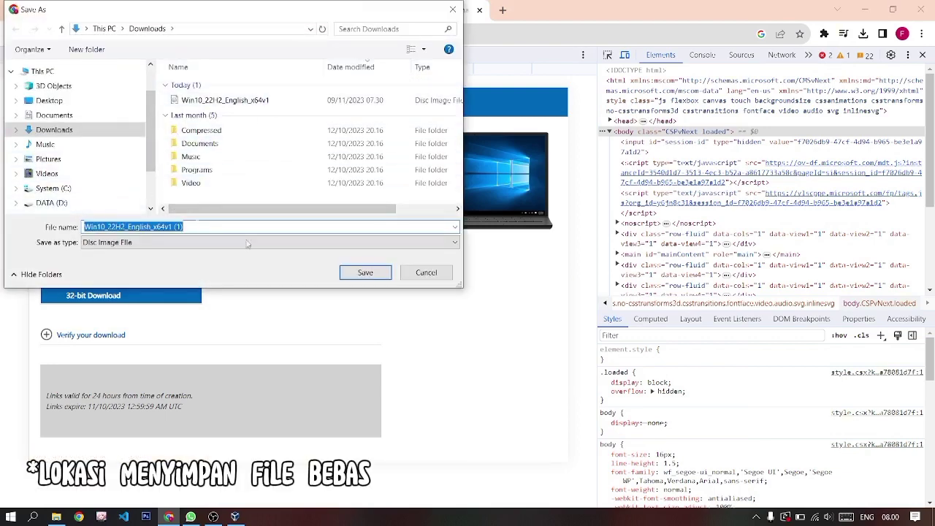
pyautogui.click(443, 273)
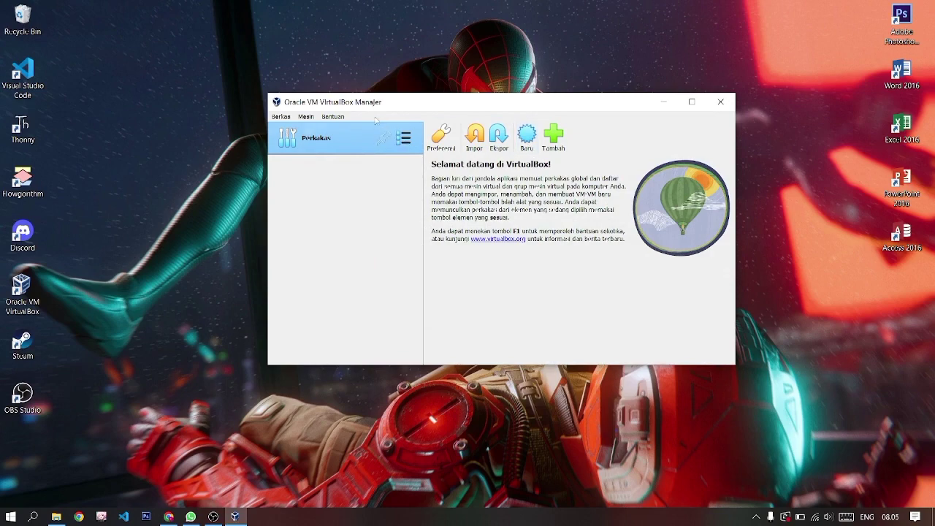
# Switch to VirtualBox and start a new virtual machine with Win10_22H2_English_x64v1 from Downloads as its ISO image
pyautogui.click(527, 137)
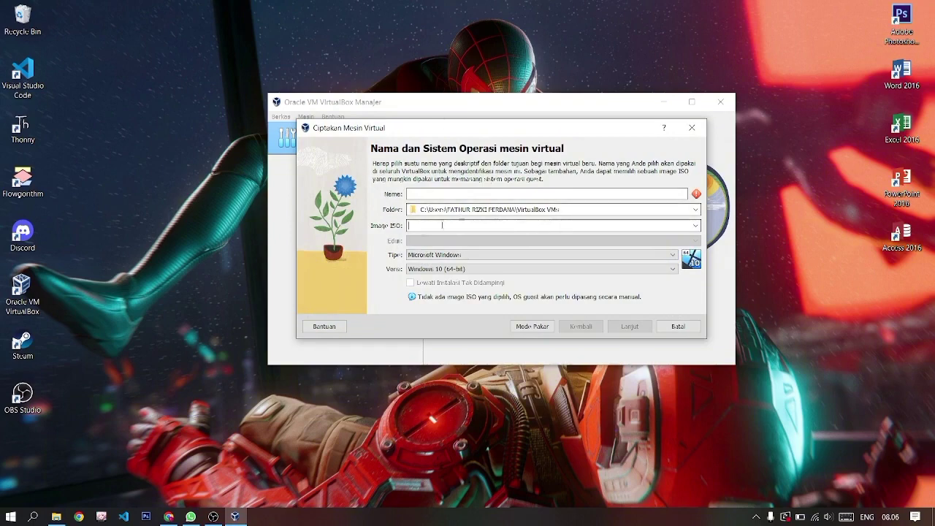
pyautogui.click(695, 227)
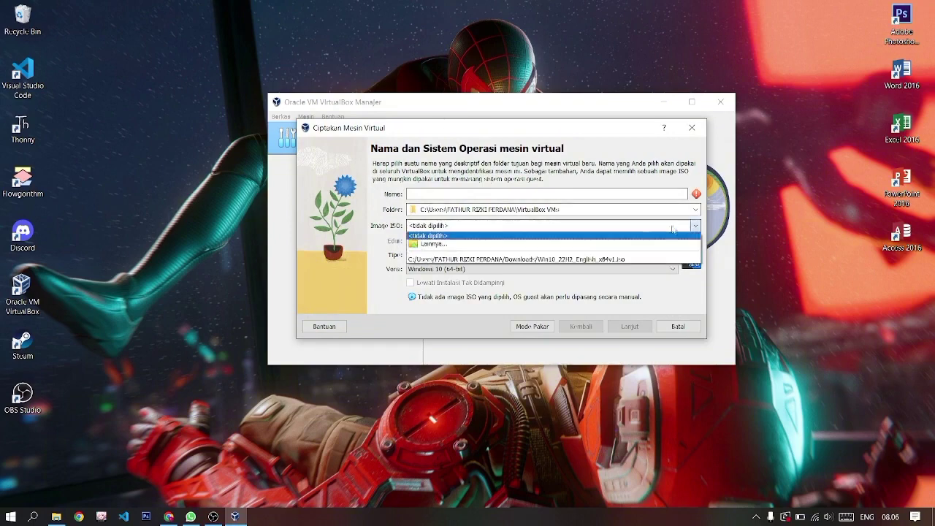
pyautogui.click(541, 247)
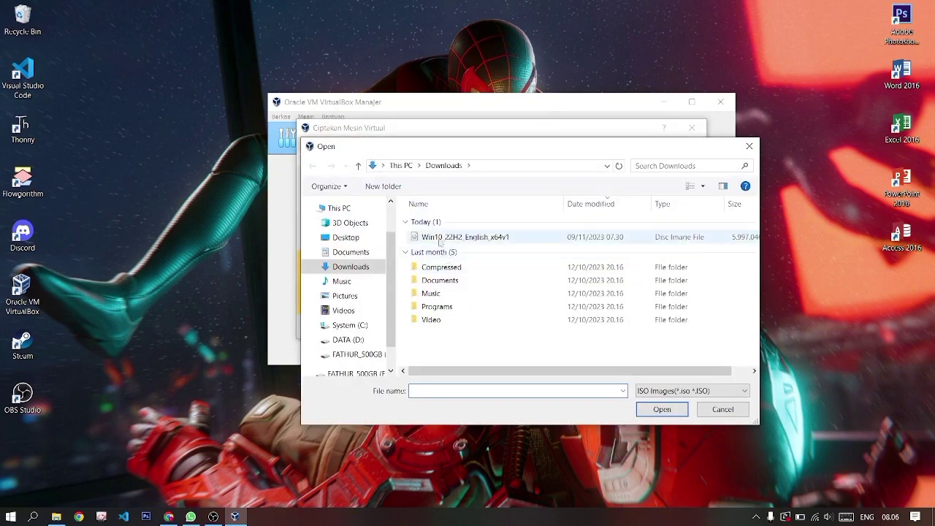
pyautogui.click(440, 238)
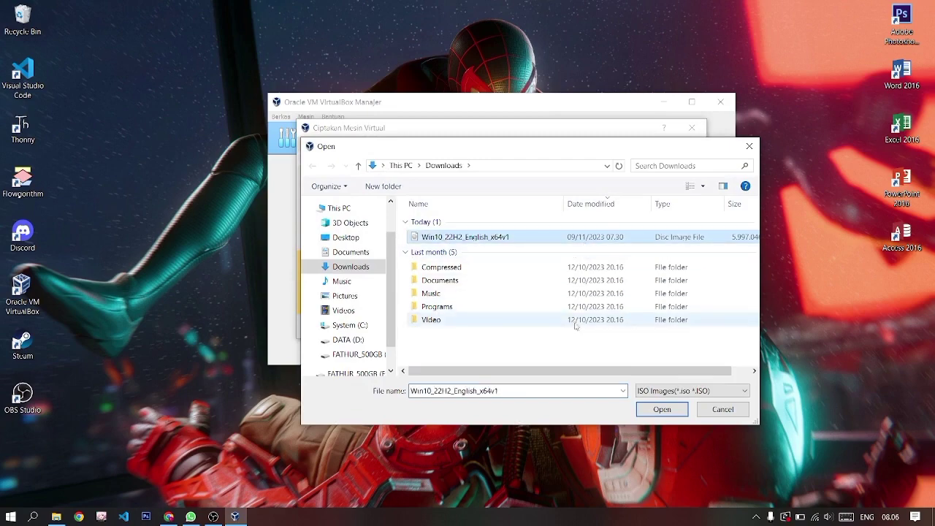
pyautogui.click(661, 410)
# Name the virtual machine Windows 10 and skip the unattended installation, continuing to the hardware settings
pyautogui.click(463, 194)
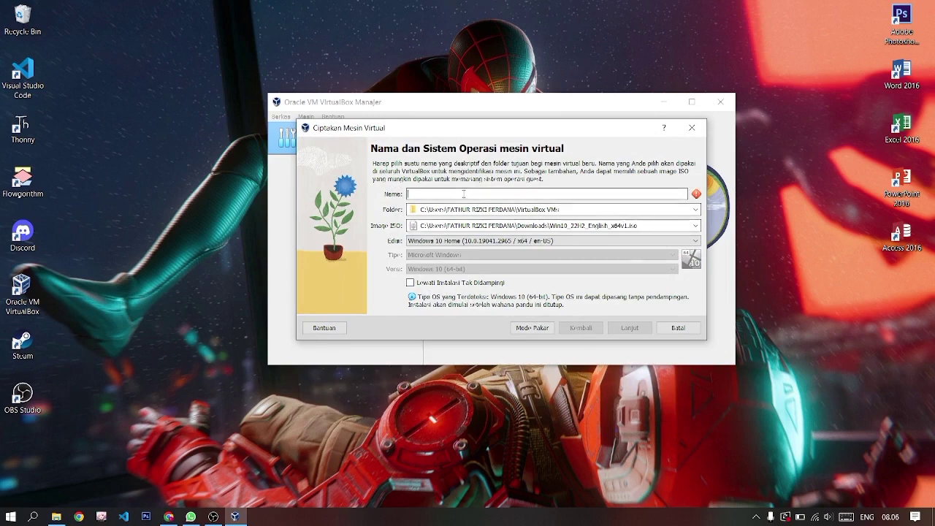
pyautogui.write('Windows 10')
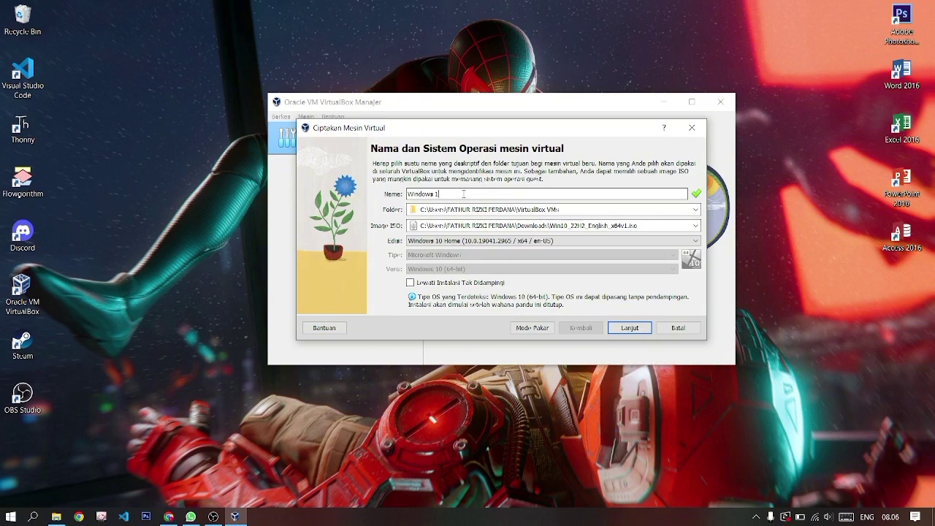
pyautogui.click(410, 283)
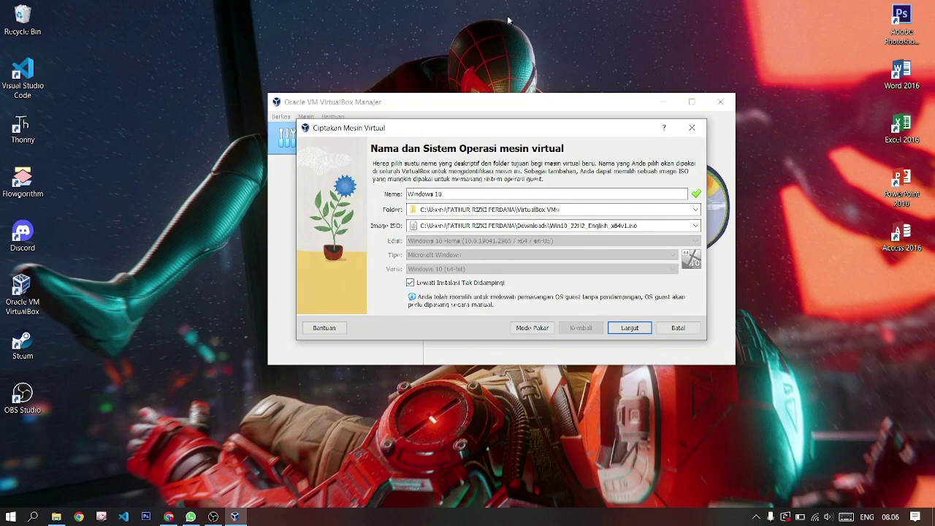
pyautogui.click(627, 329)
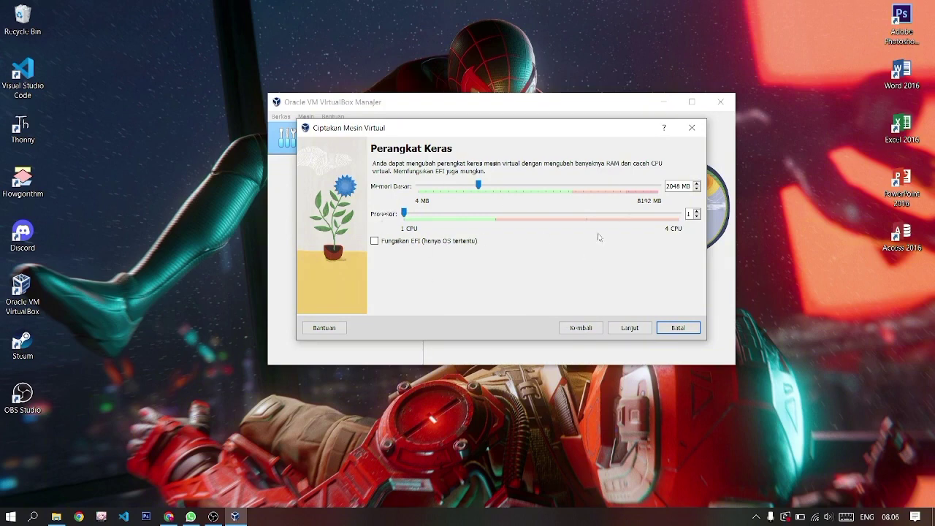
# Accept 2048 MB of memory, 1 CPU and a new 50 GB virtual hard disk, and finish creating the machine
pyautogui.click(630, 328)
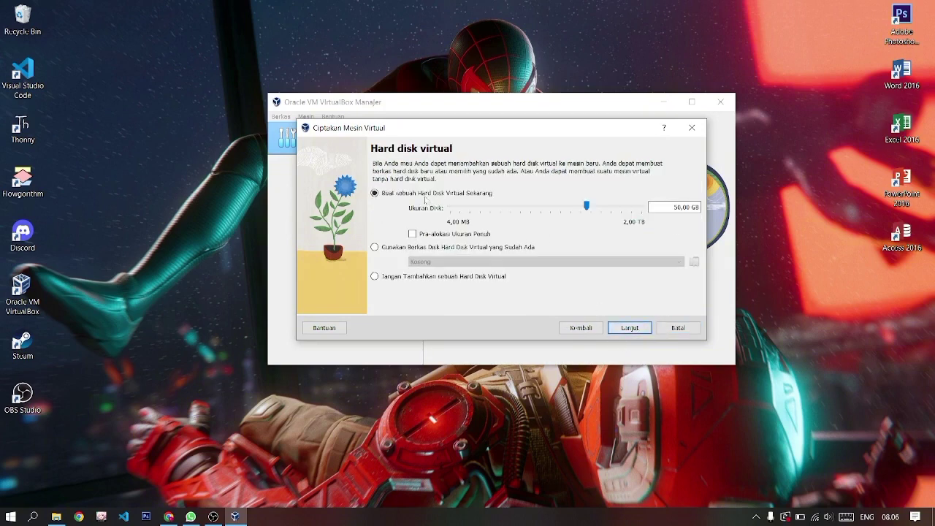
pyautogui.click(636, 333)
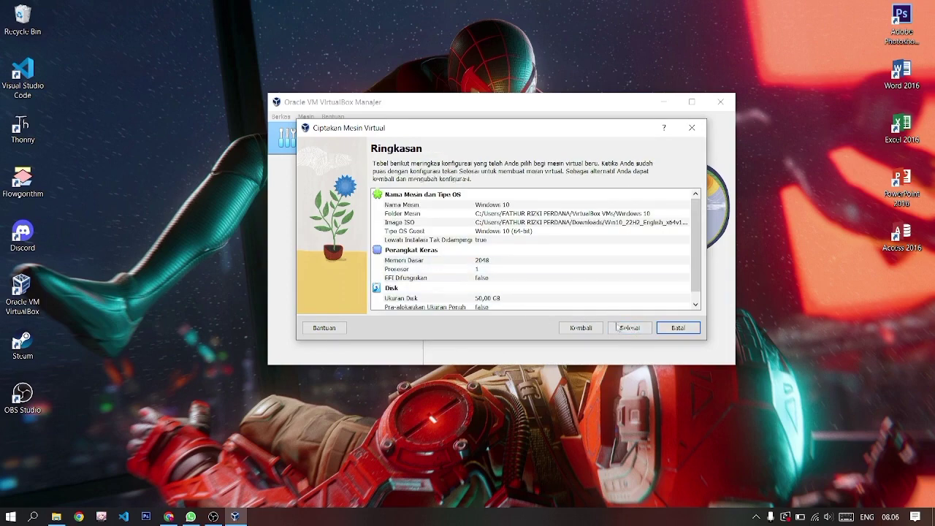
pyautogui.click(619, 328)
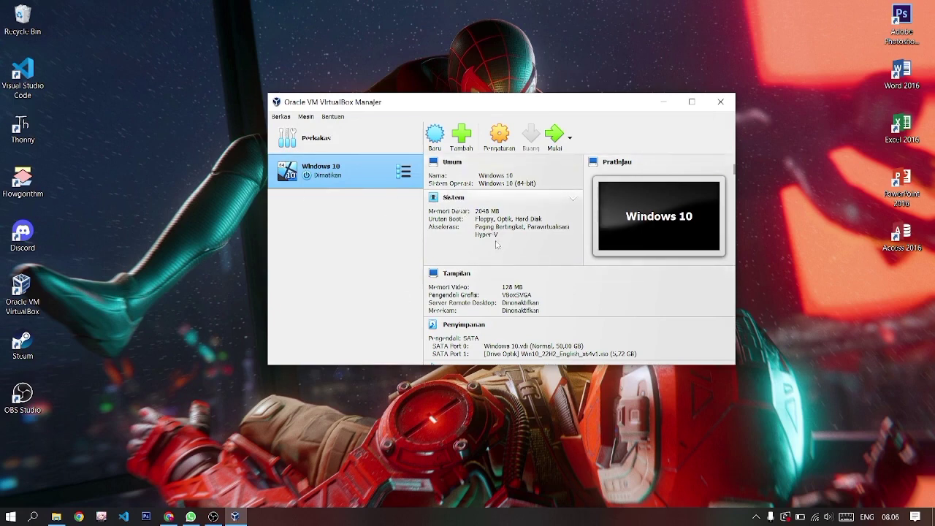
# Boot the Windows 10 virtual machine and begin Windows Setup in English (United States) without a product key
pyautogui.click(549, 146)
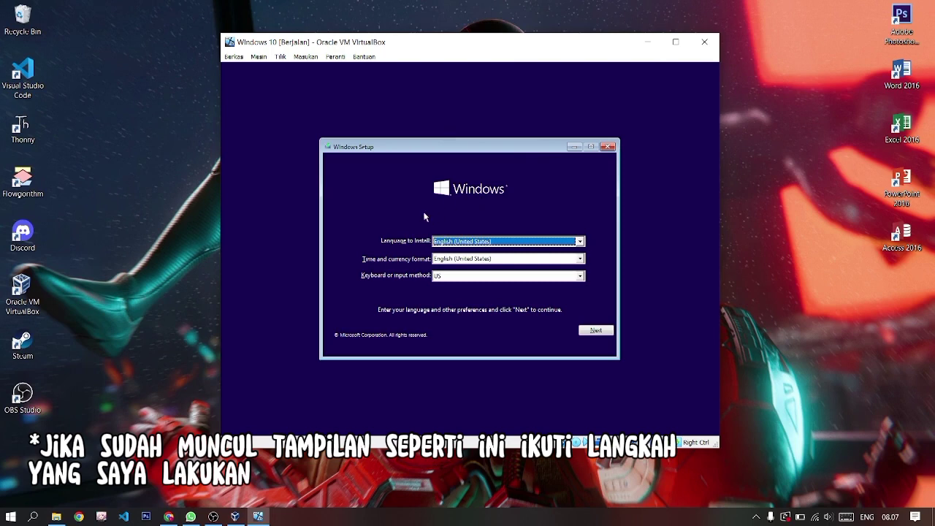
pyautogui.click(589, 330)
pyautogui.click(475, 312)
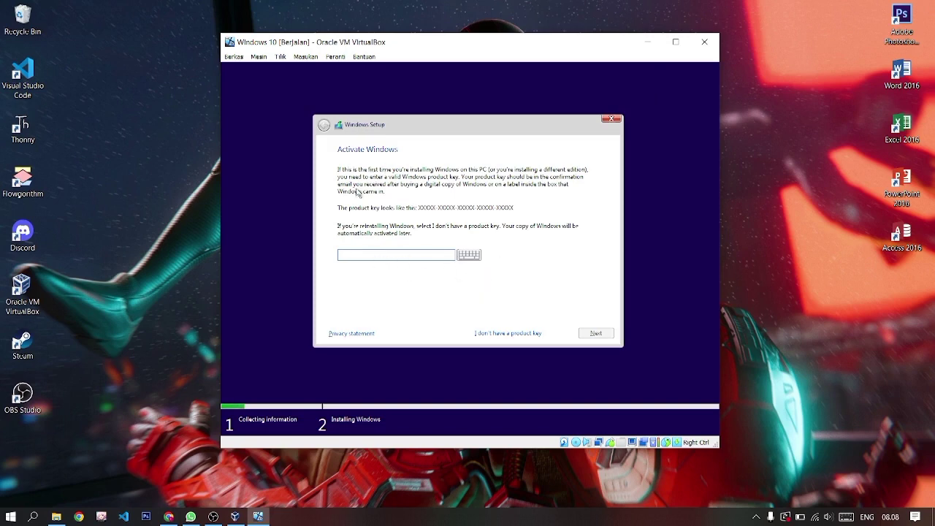
pyautogui.click(503, 334)
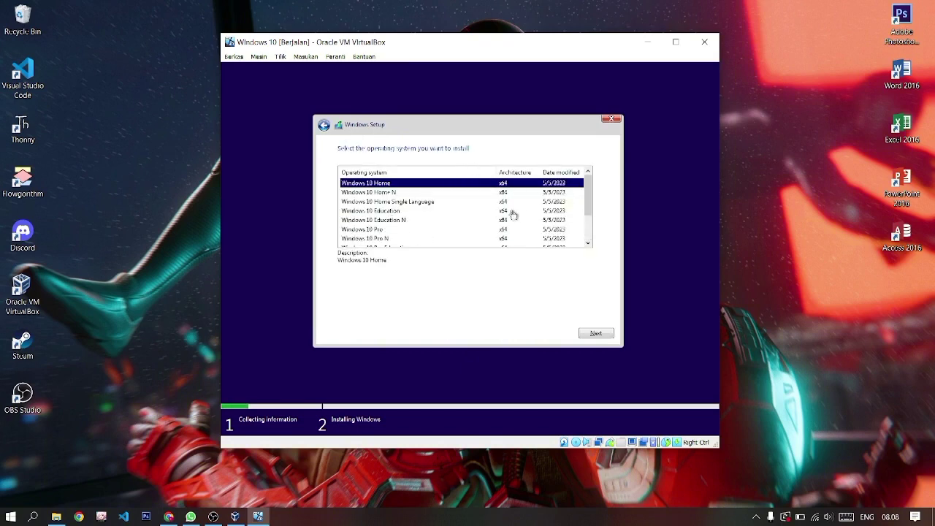
# Choose Windows 10 Pro as the operating system to install and continue to the license terms
pyautogui.scroll(-2, 504, 211)
pyautogui.click(381, 194)
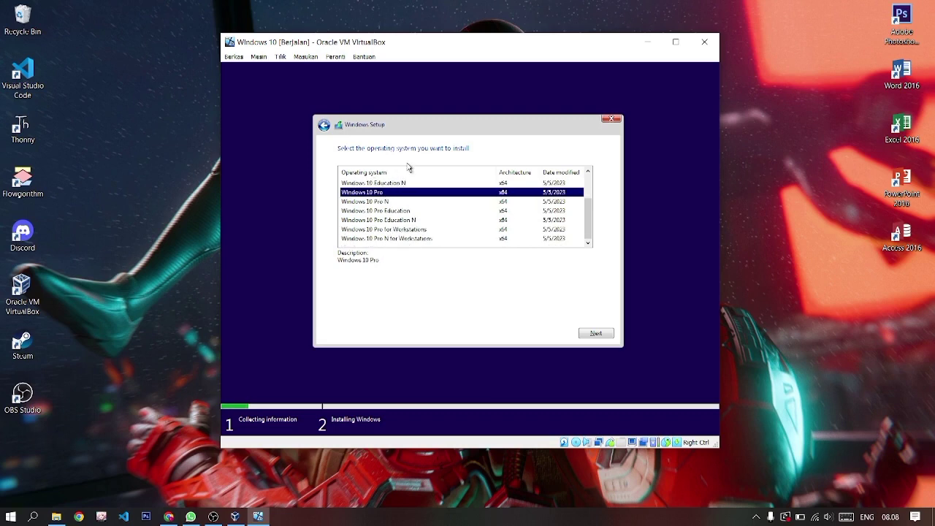
pyautogui.click(396, 202)
pyautogui.click(400, 219)
pyautogui.click(404, 244)
pyautogui.click(413, 193)
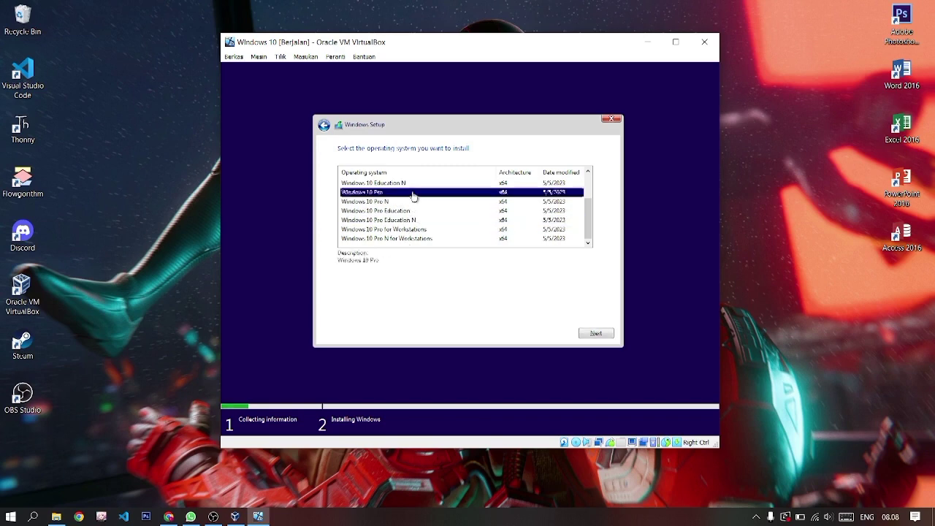
pyautogui.click(606, 333)
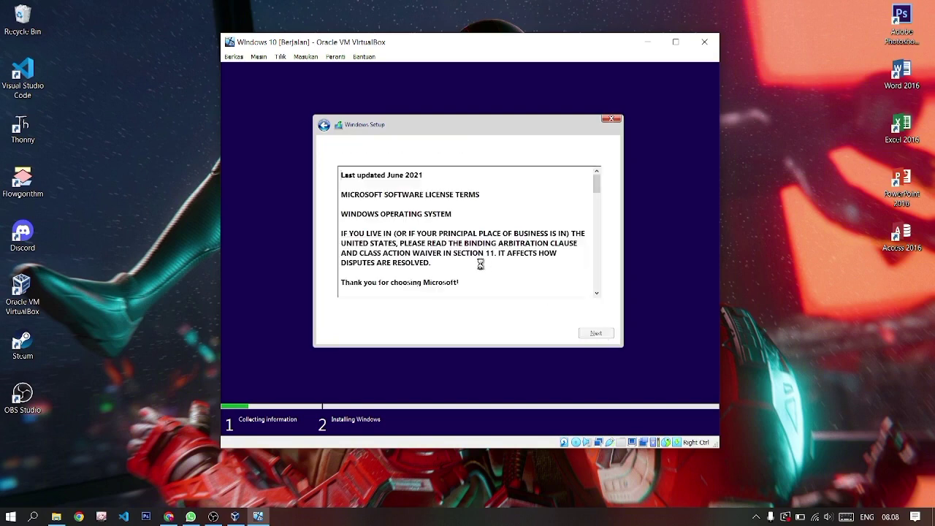
# Accept the license terms and run a custom Windows-only installation on Drive 0 Unallocated Space
pyautogui.click(341, 311)
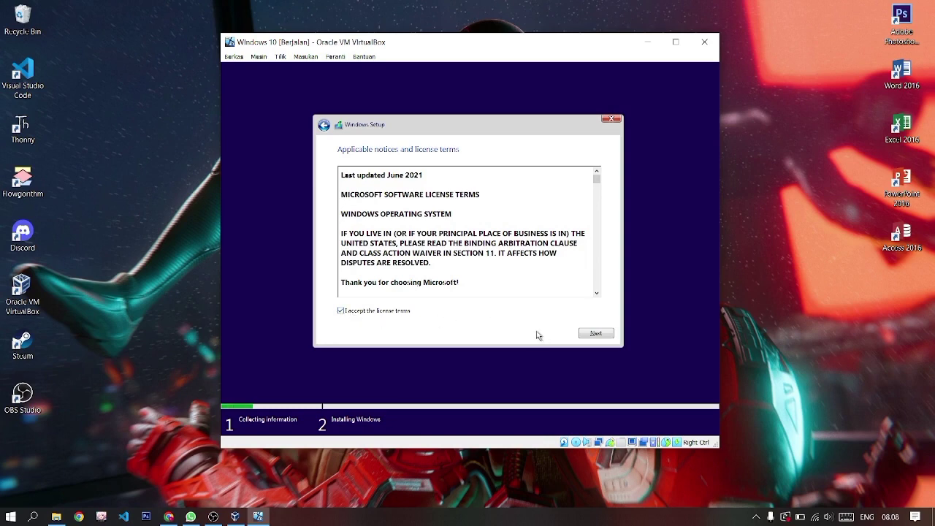
pyautogui.click(588, 334)
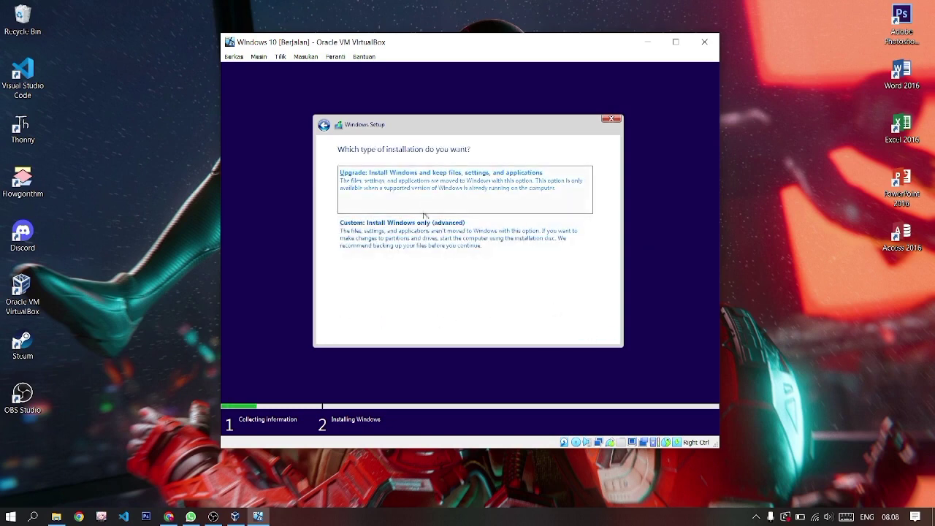
pyautogui.click(430, 235)
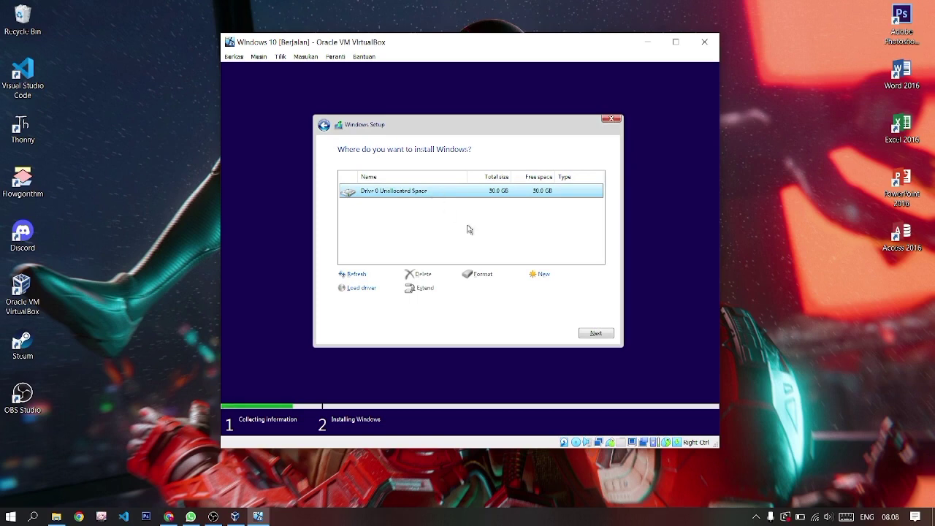
pyautogui.click(599, 330)
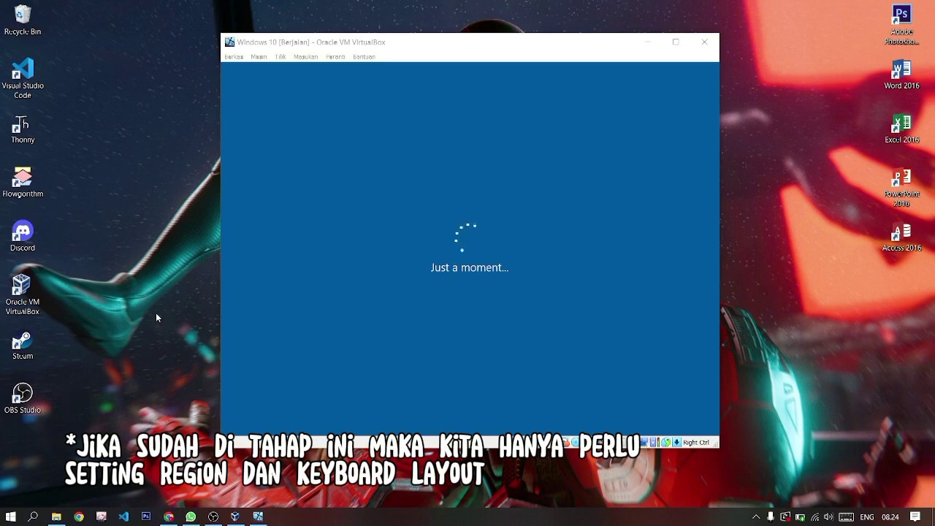
# Browse the region list in the Windows first-run setup to choose the region
pyautogui.scroll(10, 399, 304)
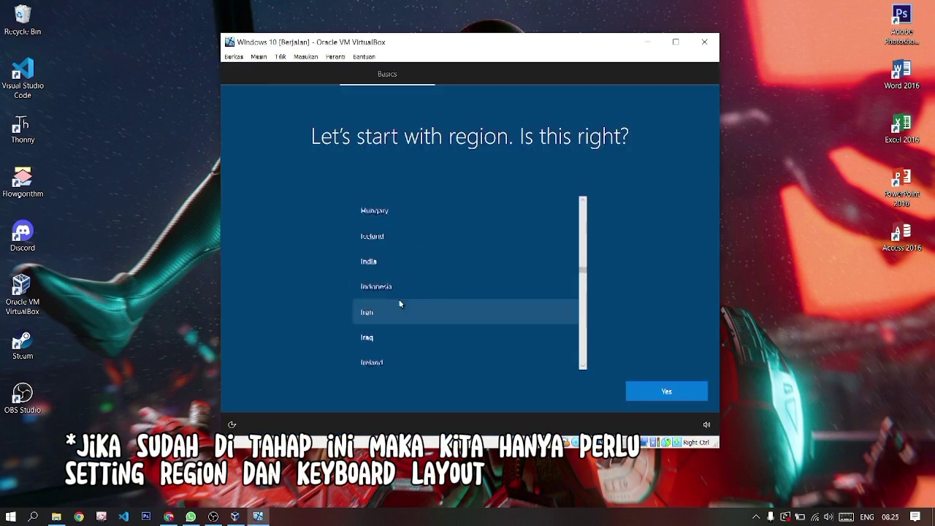